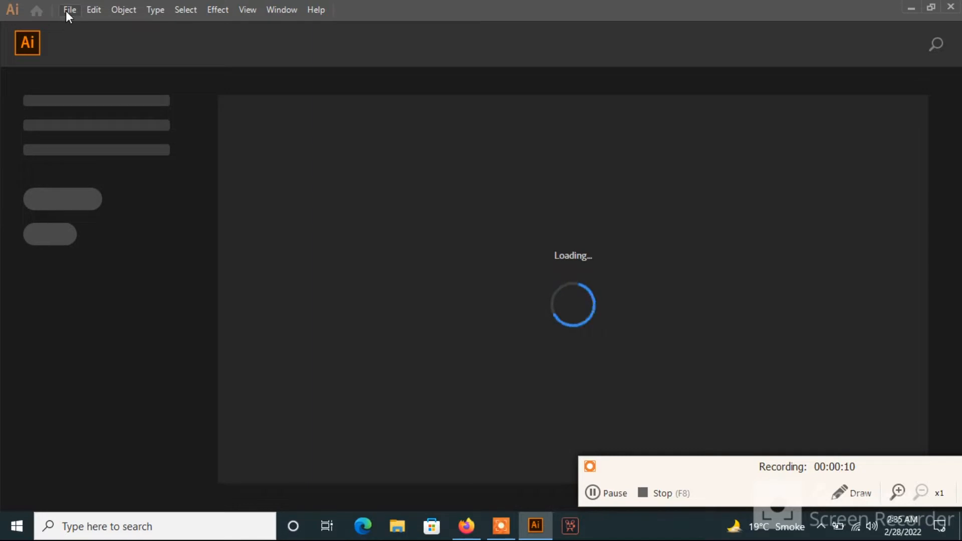
# Create a new landscape CMYK document 3.5 in wide and 2 in high with one artboard.
pyautogui.click(68, 11)
pyautogui.click(72, 26)
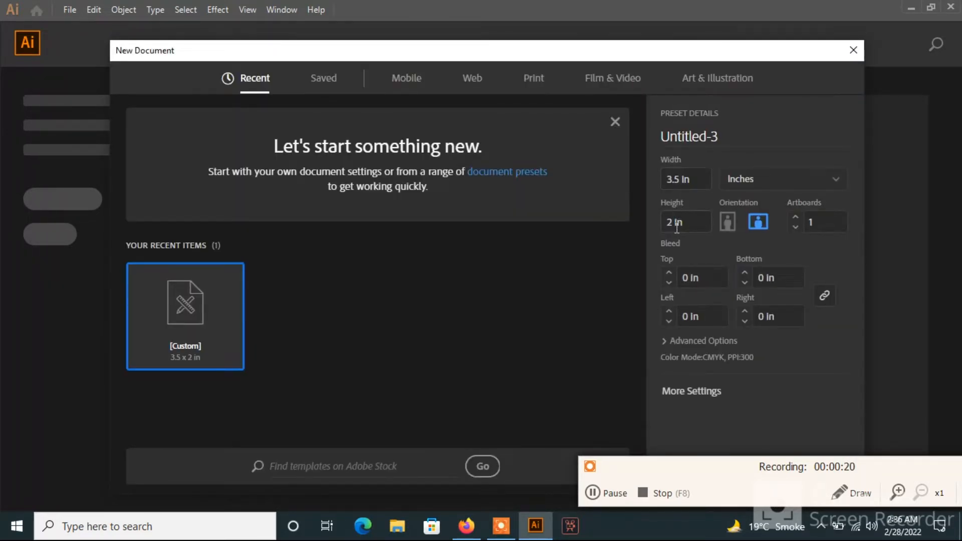
pyautogui.moveTo(760, 54); pyautogui.dragTo(685, 22)
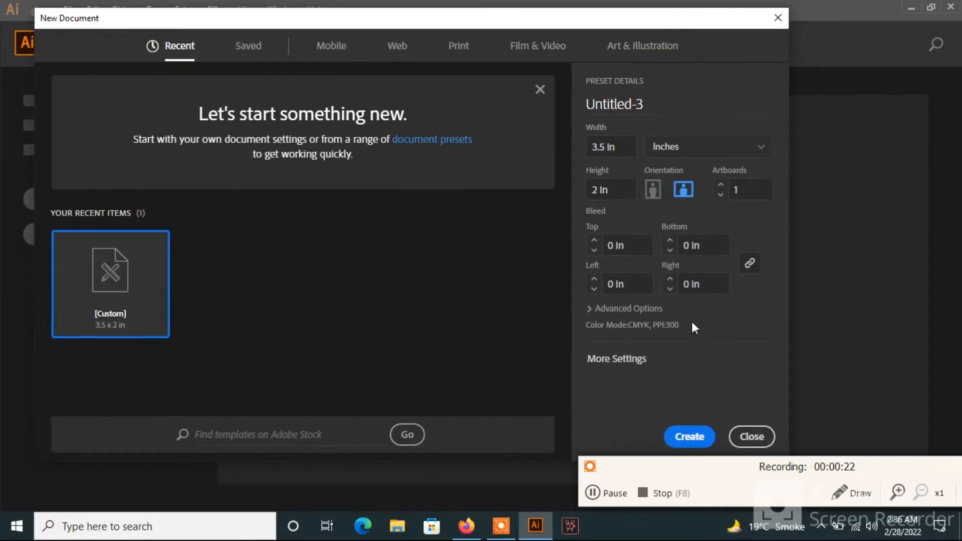
pyautogui.moveTo(659, 471); pyautogui.dragTo(733, 539)
pyautogui.click(691, 444)
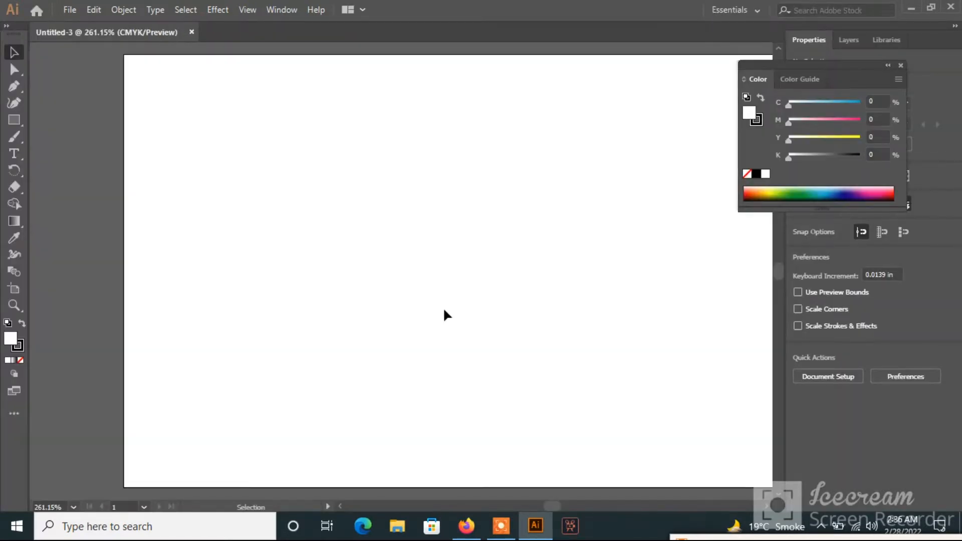
# Set the fill colour to dark blue, hex 16109B.
pyautogui.hotkey('ctrl', '-')
pyautogui.hotkey('ctrl', '-')
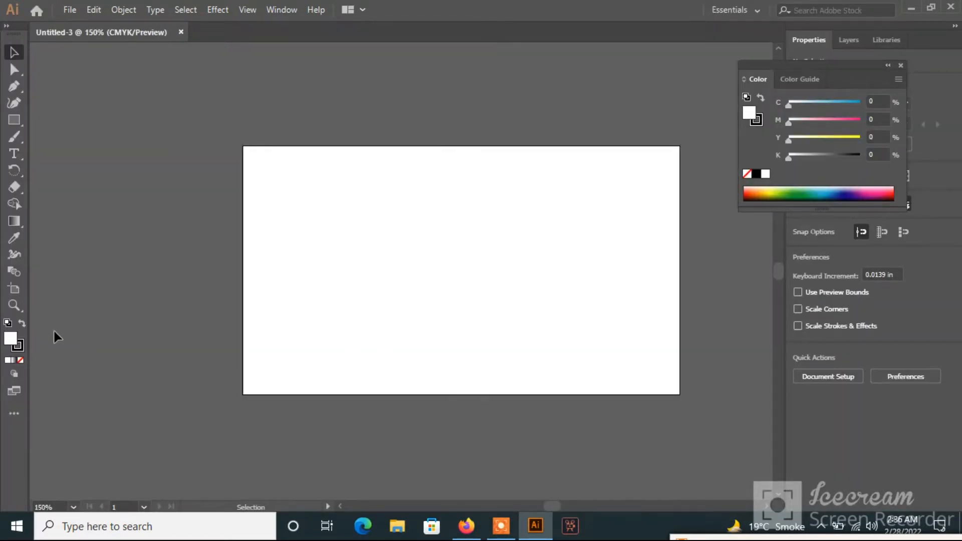
pyautogui.hotkey('ctrl', '+')
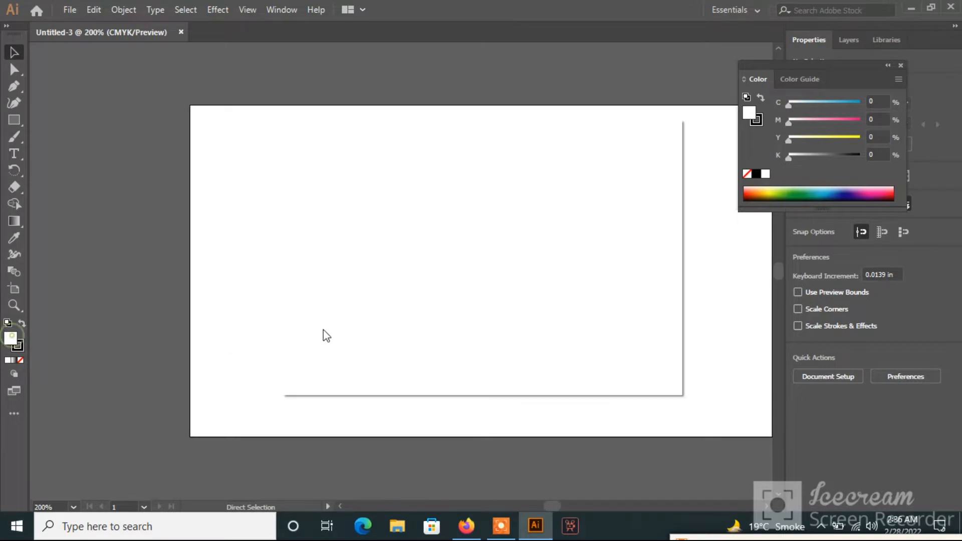
pyautogui.moveTo(496, 244)
pyautogui.mouseDown()
pyautogui.moveTo(495, 228)
pyautogui.moveTo(462, 217)
pyautogui.moveTo(459, 237)
pyautogui.mouseUp()
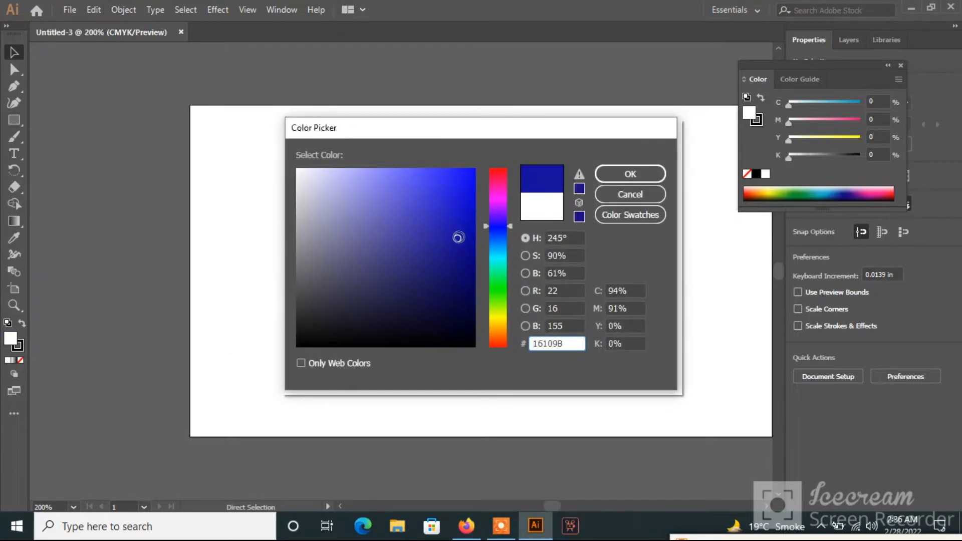
pyautogui.click(630, 174)
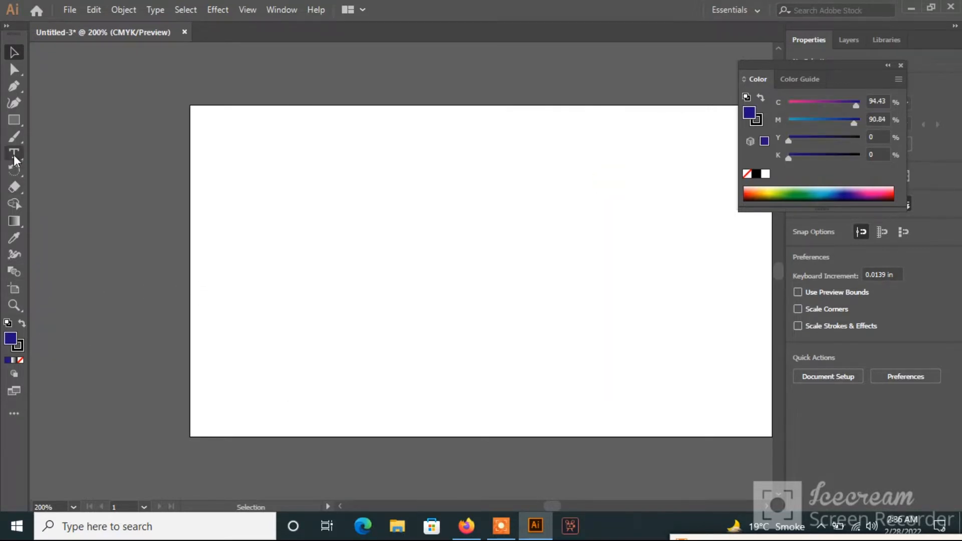
# Draw a wide, short rectangle from the artboard's left edge across about half its width, and remove its stroke.
pyautogui.click(14, 120)
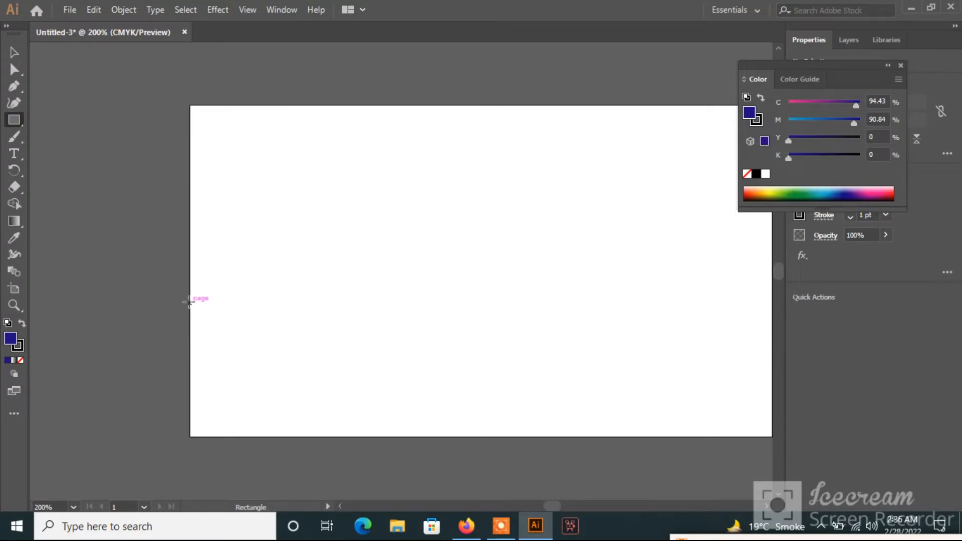
pyautogui.moveTo(190, 284); pyautogui.dragTo(510, 333)
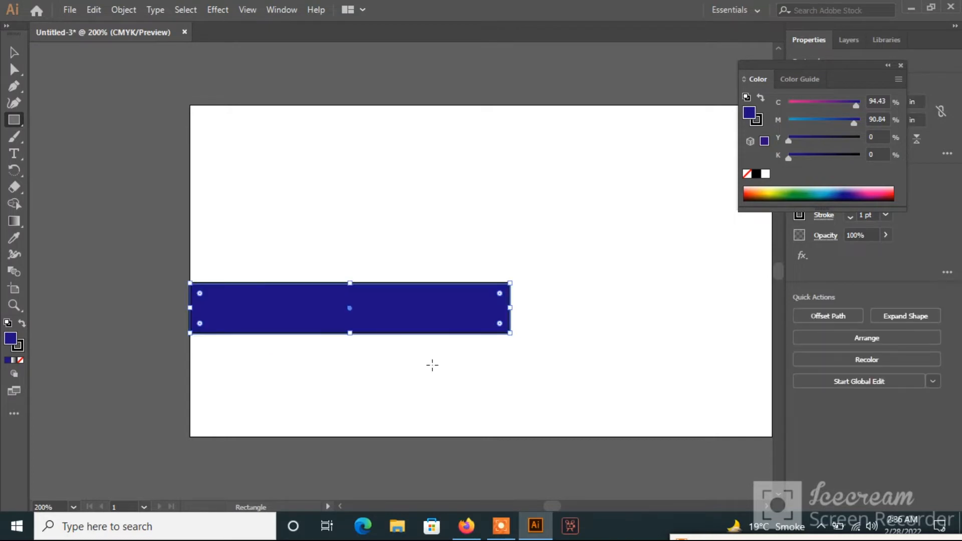
pyautogui.click(21, 351)
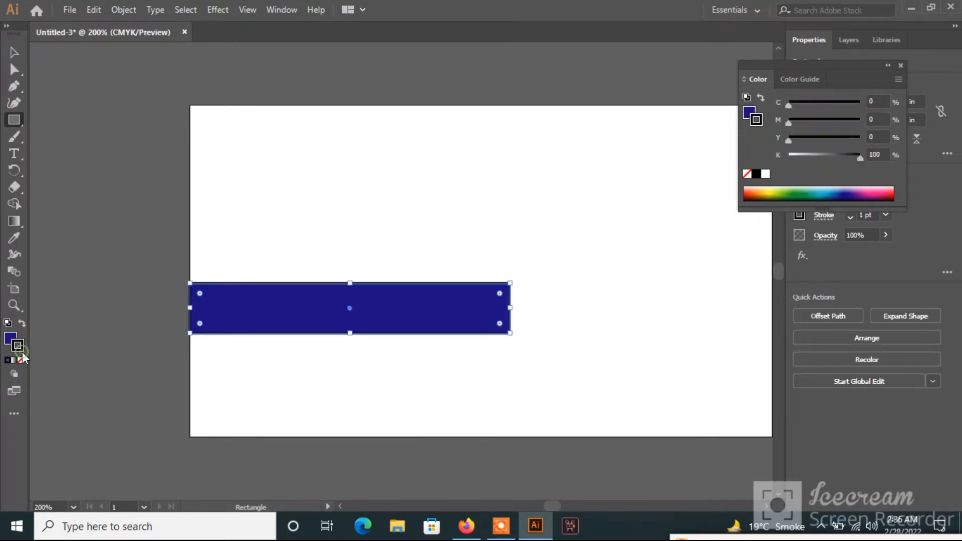
pyautogui.click(21, 360)
# Make the blue rectangle slightly taller and place it a little lower against the artboard's left edge.
pyautogui.click(14, 52)
pyautogui.moveTo(236, 307); pyautogui.dragTo(351, 359)
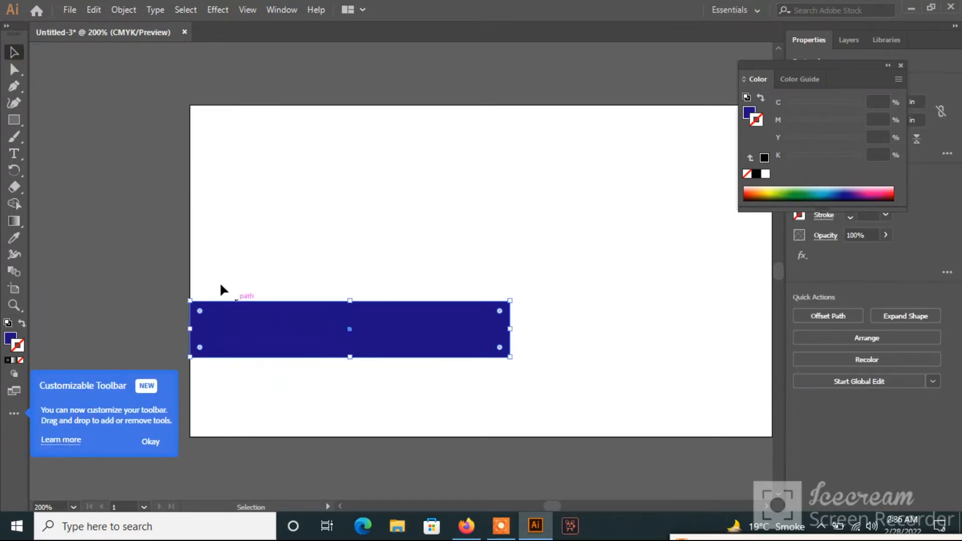
pyautogui.click(157, 253)
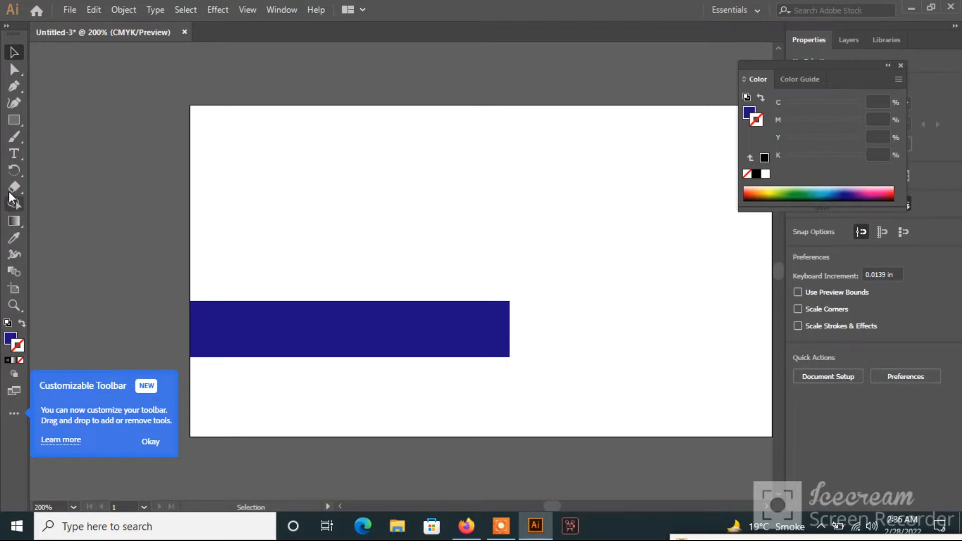
# Add a line of text with the placeholder full name above the blue rectangle.
pyautogui.click(15, 154)
pyautogui.click(242, 210)
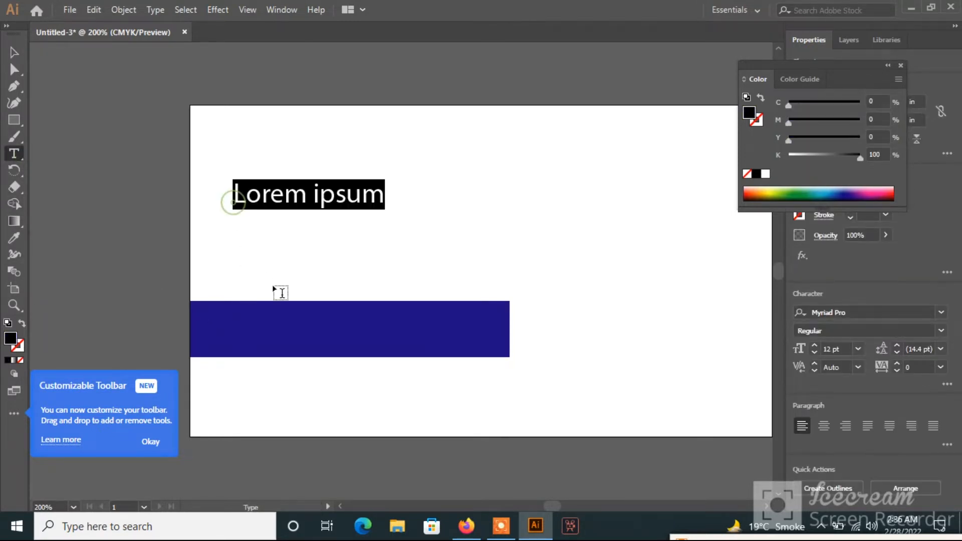
pyautogui.write('Jo')
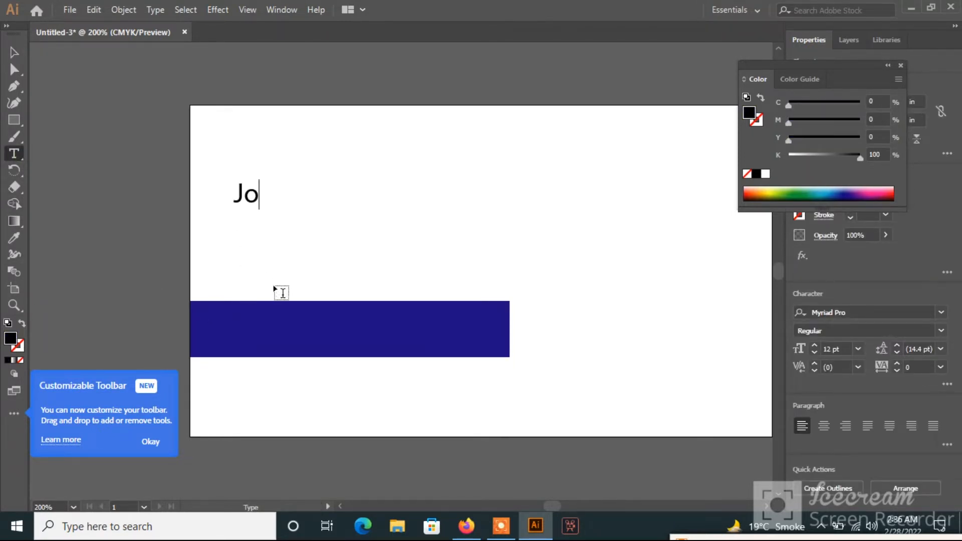
pyautogui.write('hn Doe')
pyautogui.hotkey('ctrl', 'a')
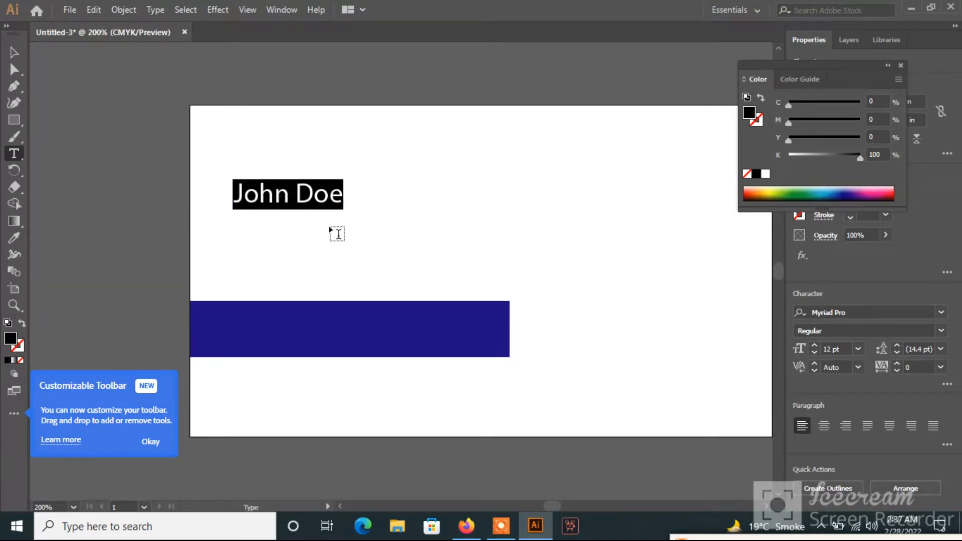
pyautogui.press('Escape')
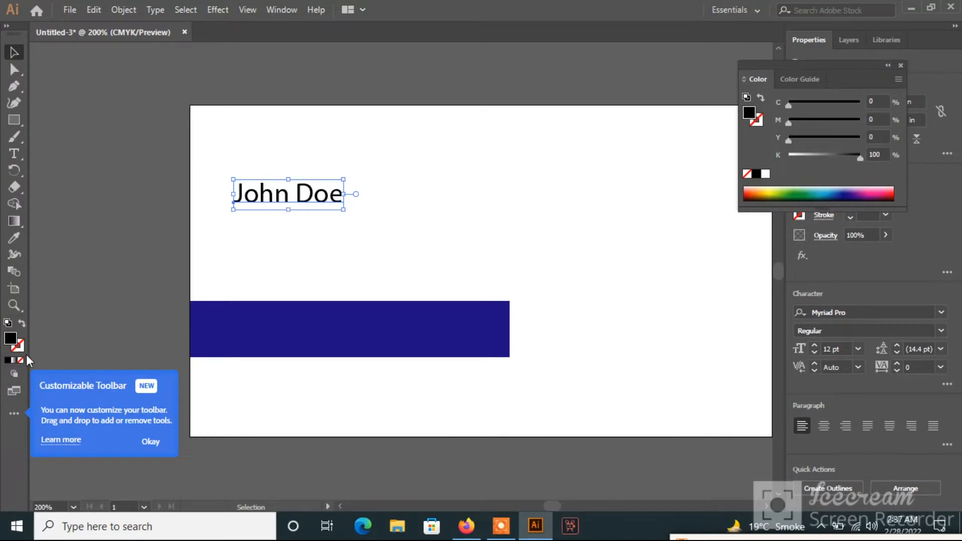
# Change the name text's fill colour from the colour picker to a dark grey.
pyautogui.doubleClick(14, 341)
pyautogui.moveTo(393, 253); pyautogui.dragTo(278, 303)
pyautogui.click(650, 173)
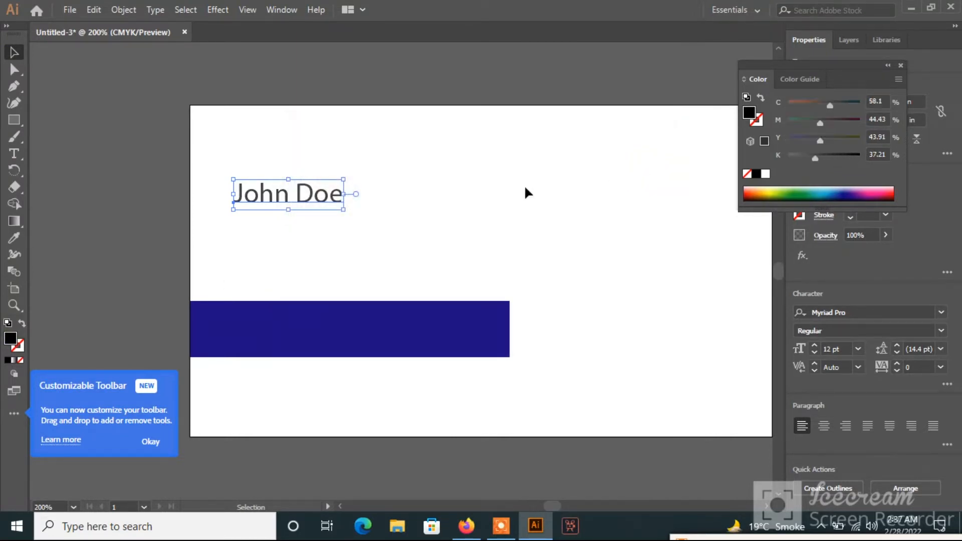
# Scale the name text up to about 17.7 pt and position it lower, closer to the blue rectangle.
pyautogui.moveTo(343, 209); pyautogui.dragTo(395, 261)
pyautogui.click(166, 148)
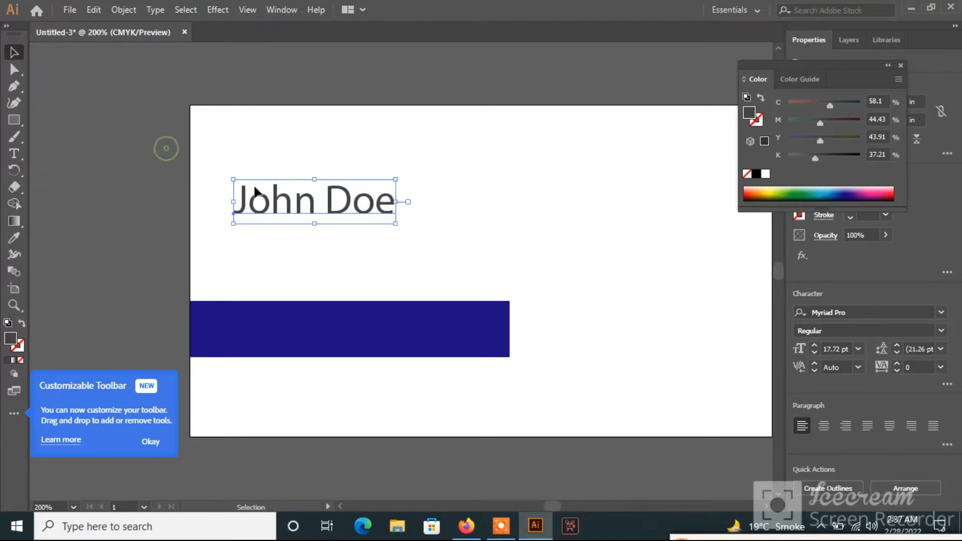
pyautogui.moveTo(276, 206); pyautogui.dragTo(170, 217)
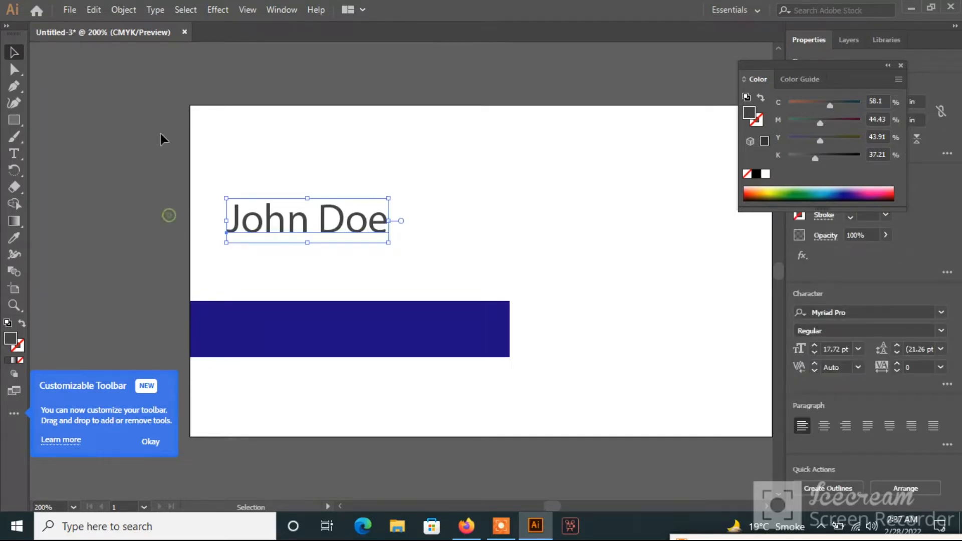
pyautogui.click(150, 85)
# Export the artwork as a JPEG named front in the card folder with CMYK colour, medium quality and 72 ppi.
pyautogui.click(62, 10)
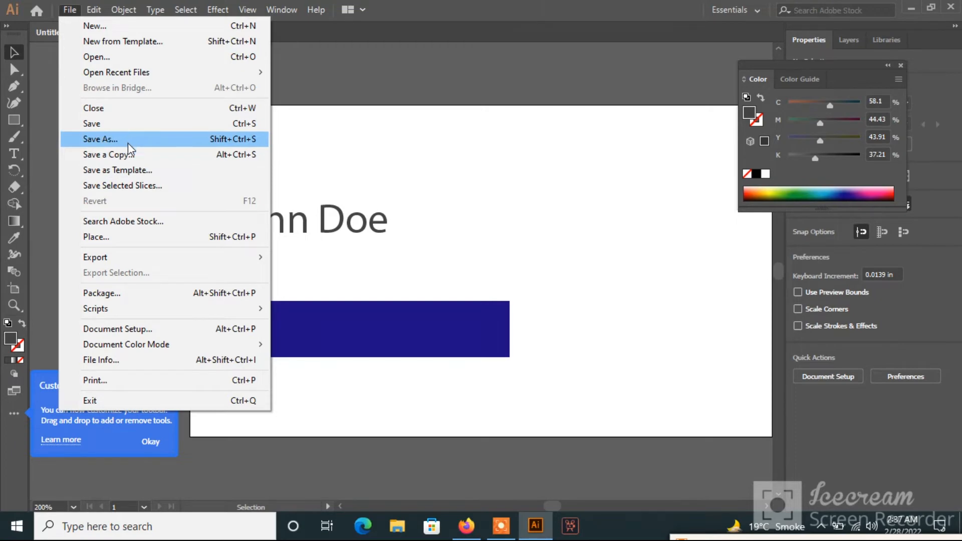
pyautogui.moveTo(133, 257)
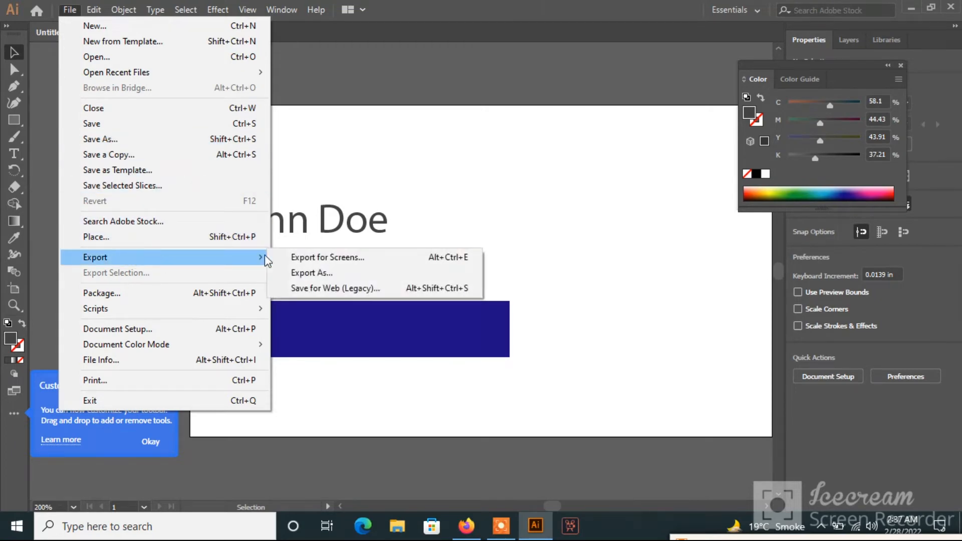
pyautogui.click(323, 271)
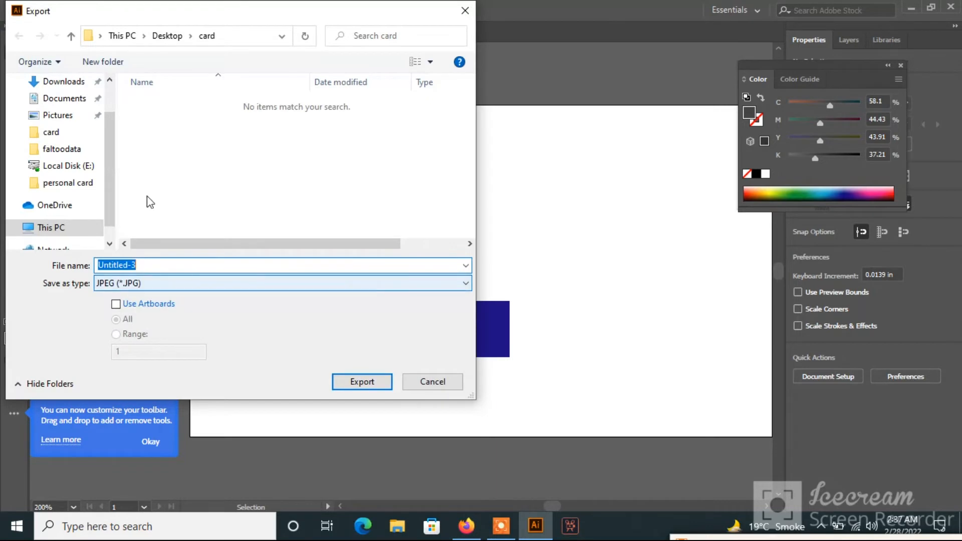
pyautogui.write('fr')
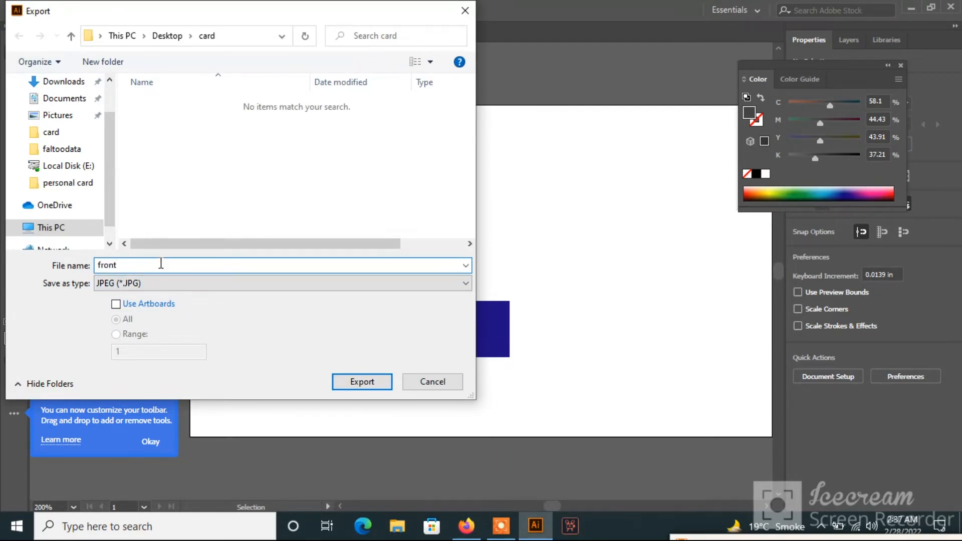
pyautogui.write('ont')
pyautogui.click(362, 382)
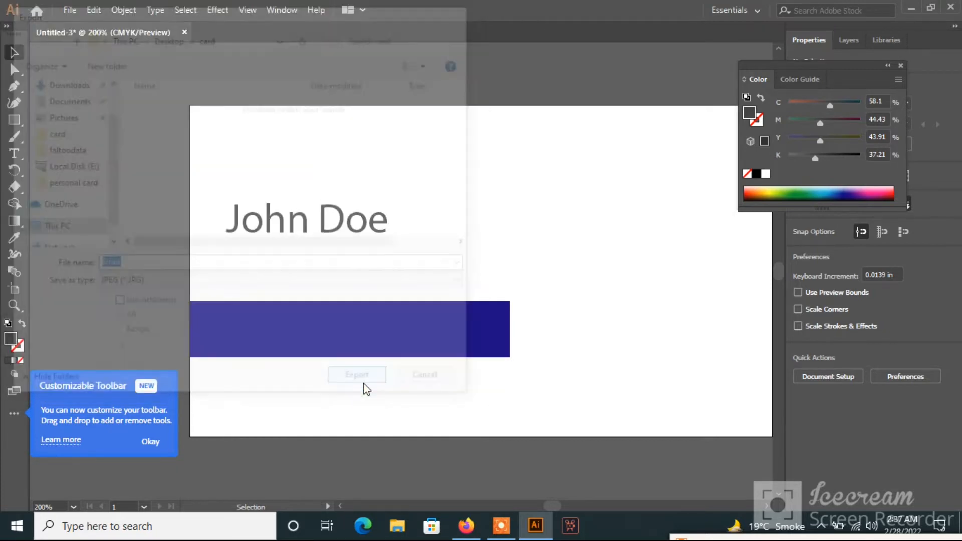
pyautogui.click(558, 458)
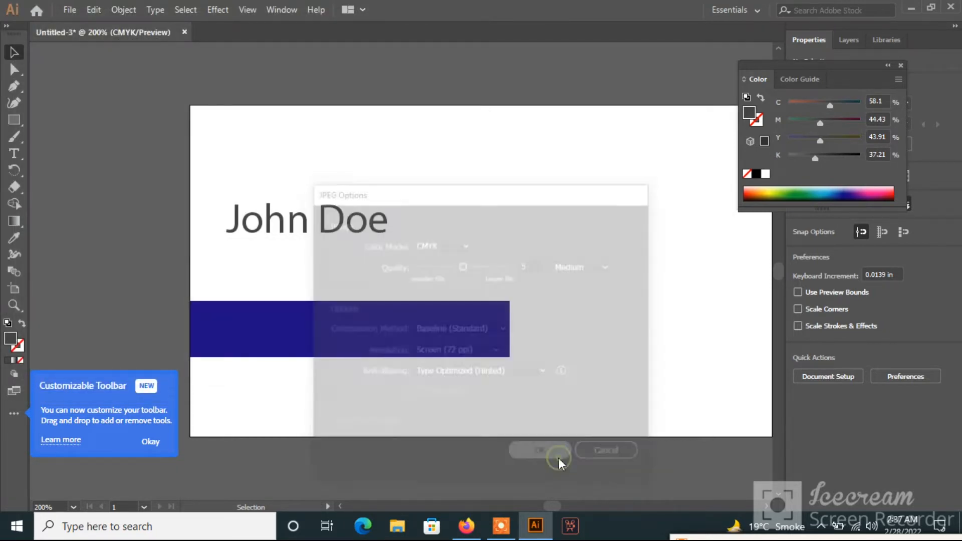
# Open the exported front image from the card folder on the desktop, inspect its crop and sharpness, and close it.
pyautogui.press('super+d')
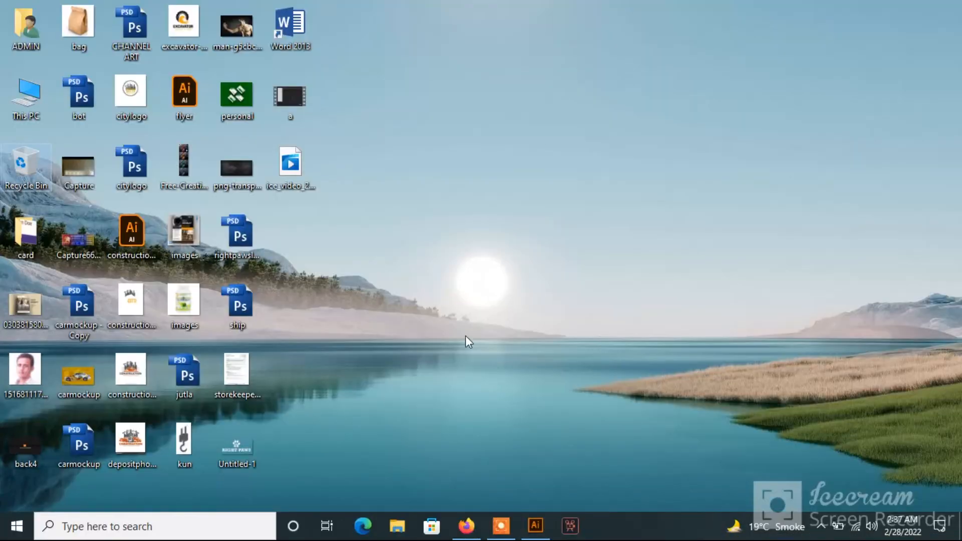
pyautogui.doubleClick(47, 244)
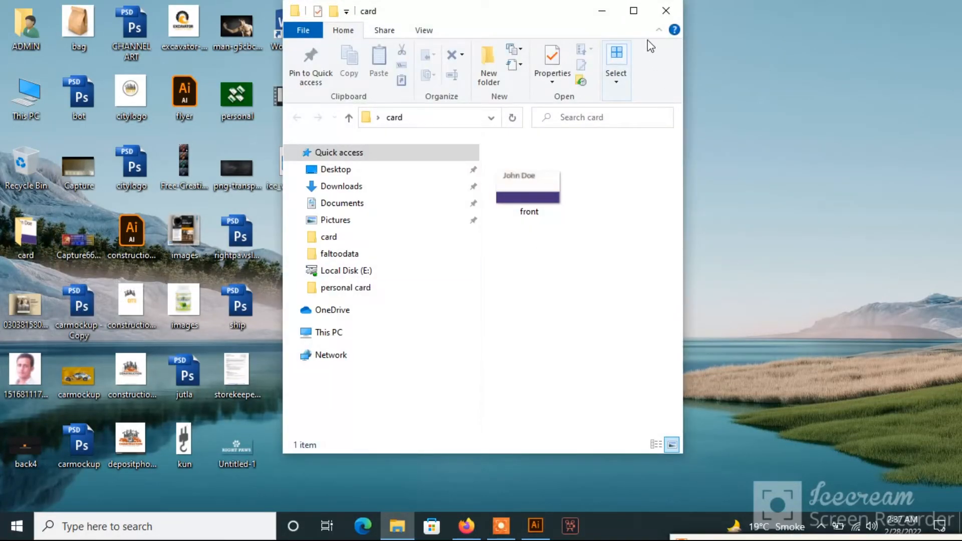
pyautogui.click(634, 11)
pyautogui.doubleClick(230, 182)
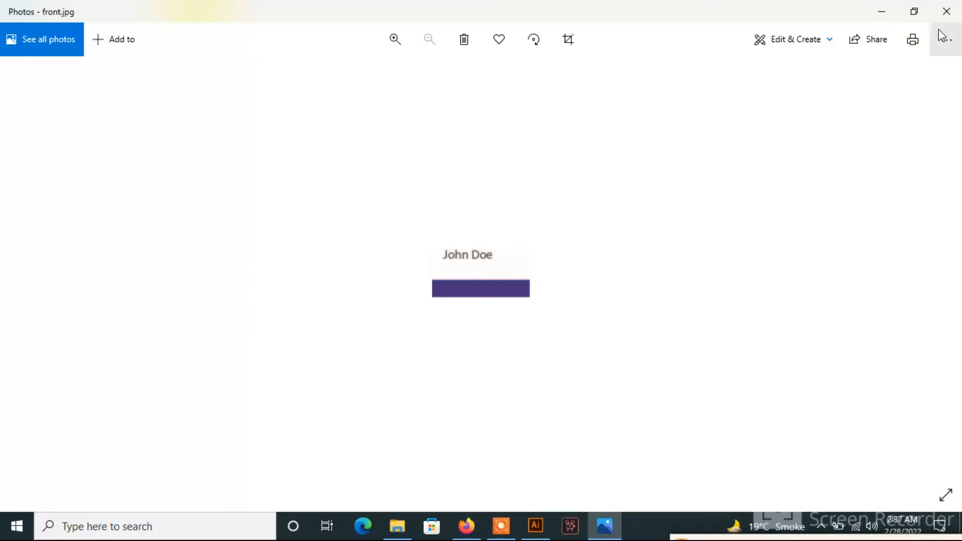
pyautogui.click(946, 11)
# Delete the front image from the card folder and close the folder.
pyautogui.click(244, 201)
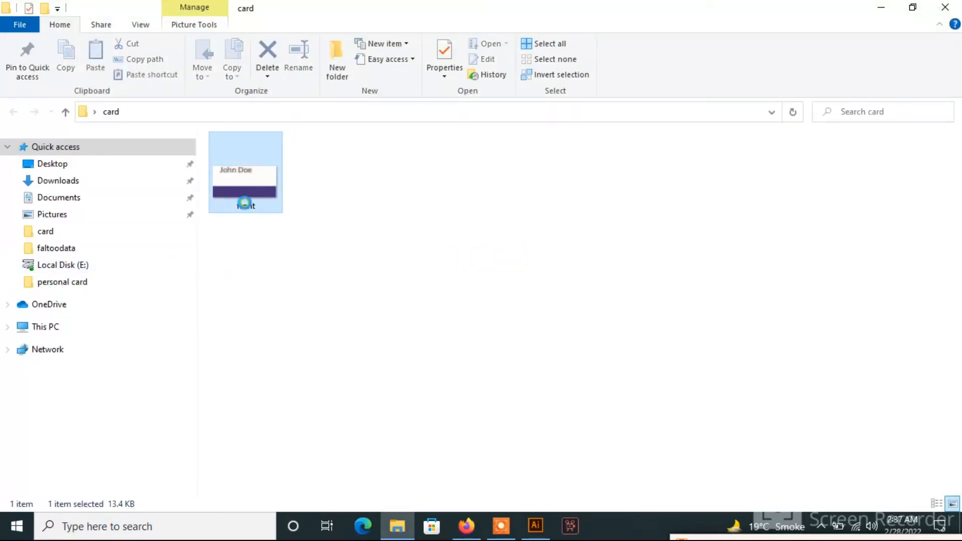
pyautogui.press('Delete')
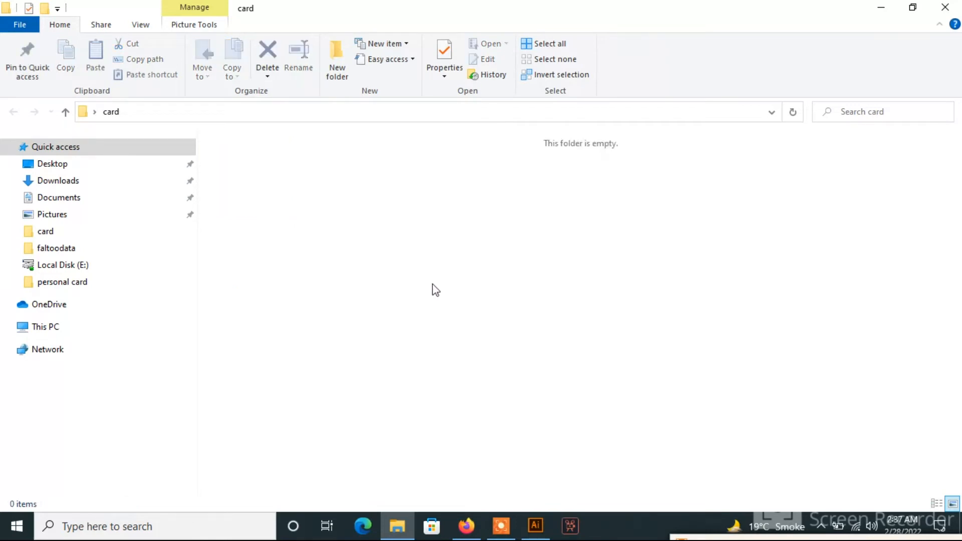
pyautogui.click(946, 7)
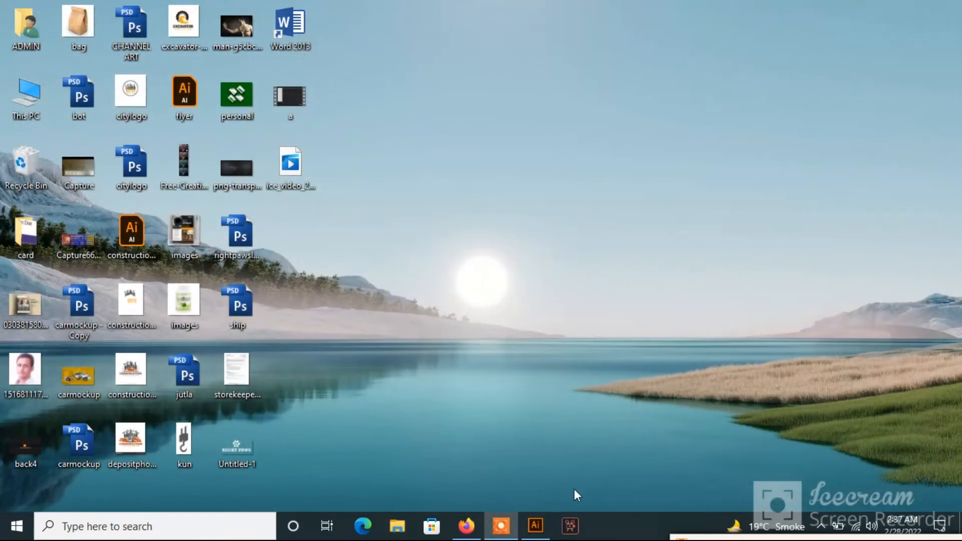
# Switch back to Illustrator, start a Save for Web (Legacy) export of the card and set the image width to 1050 px.
pyautogui.click(536, 527)
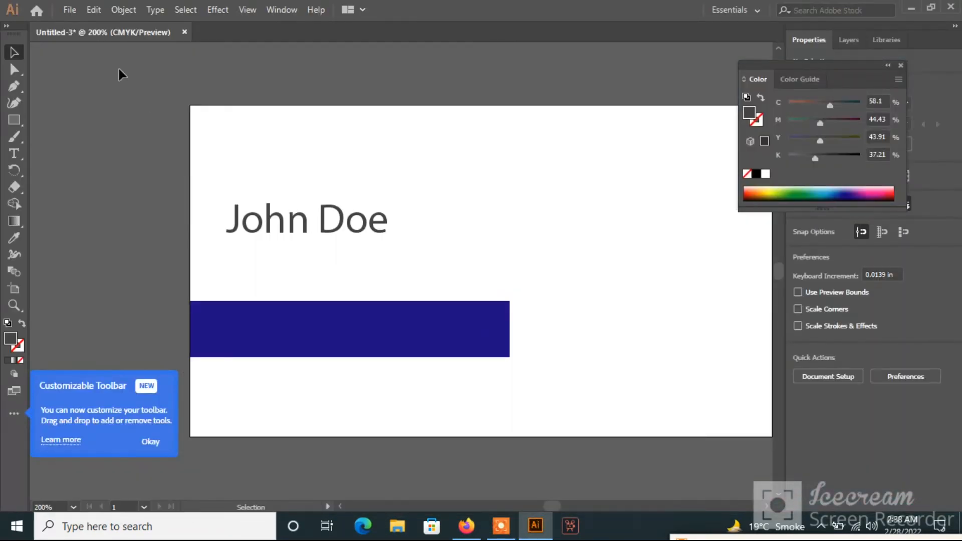
pyautogui.click(77, 17)
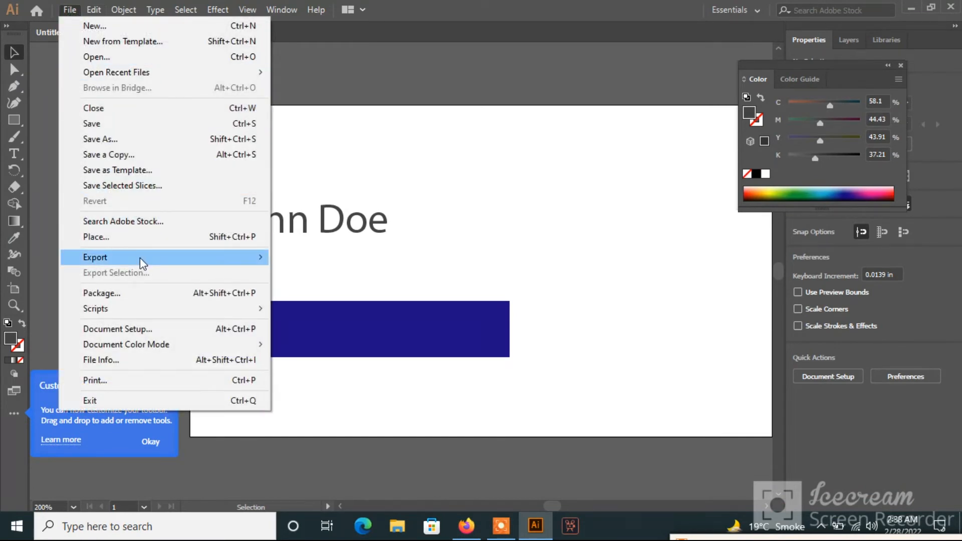
pyautogui.moveTo(141, 264)
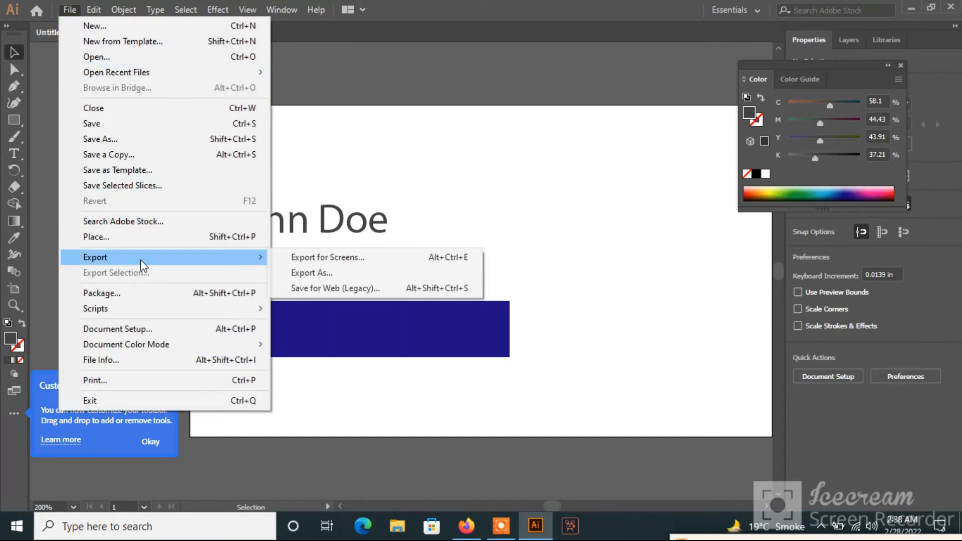
pyautogui.click(345, 291)
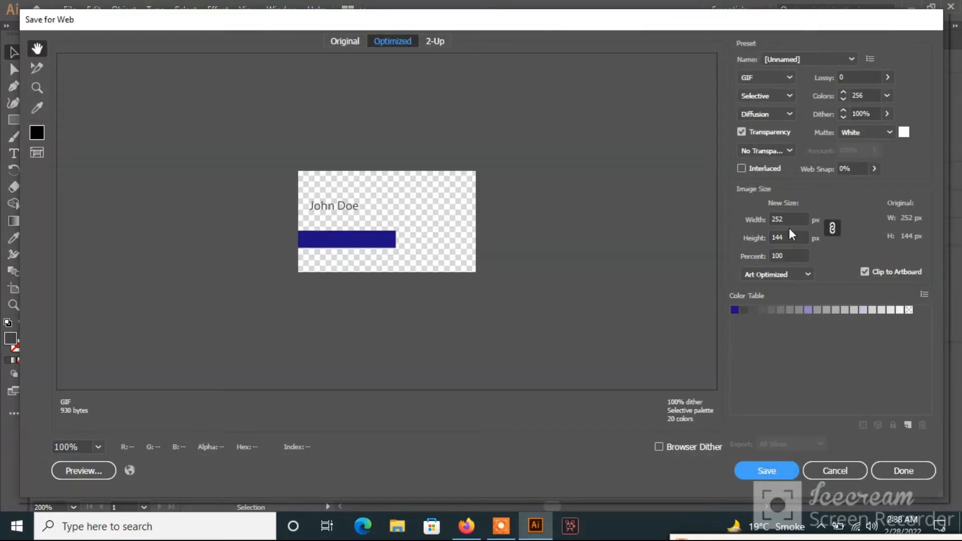
pyautogui.doubleClick(792, 219)
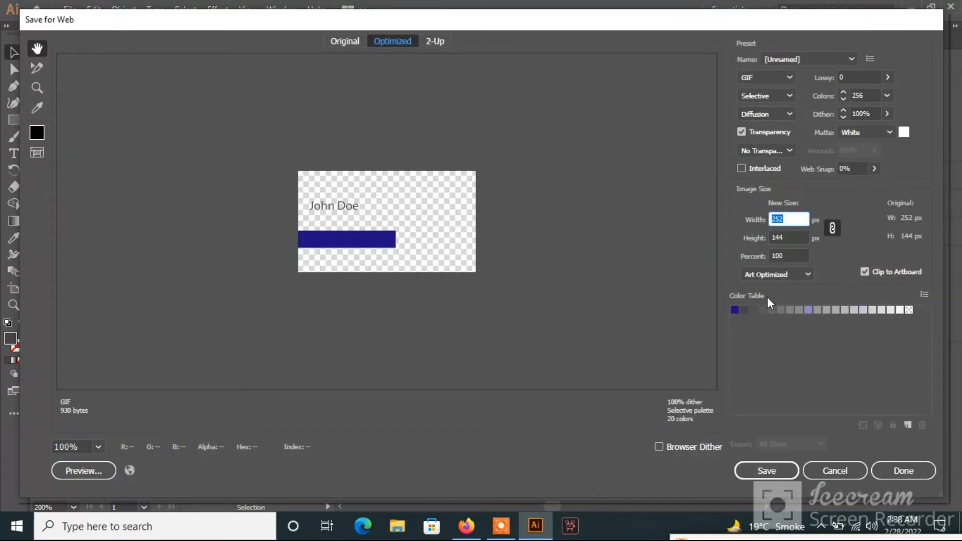
pyautogui.write('1050')
pyautogui.click(781, 474)
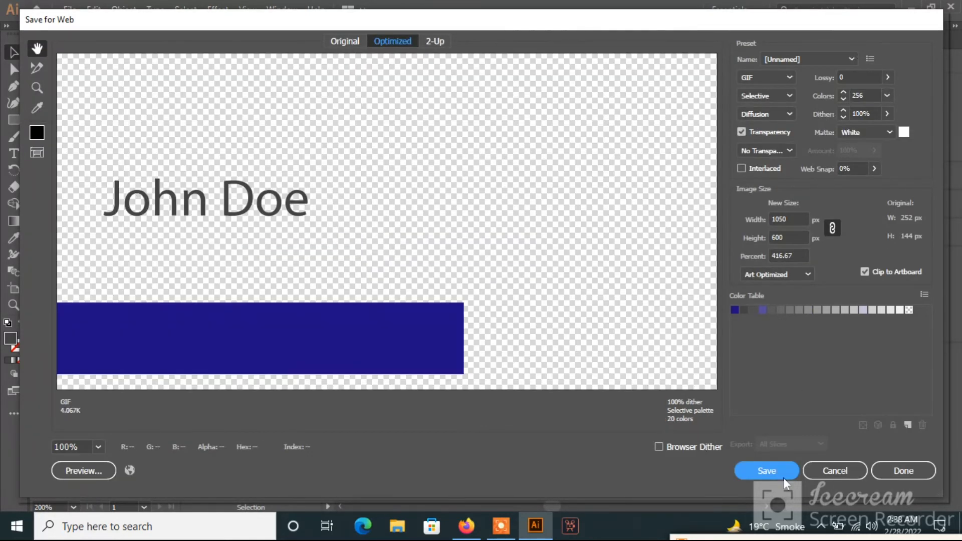
# Save the optimized GIF under the name front in the card folder on the desktop.
pyautogui.click(781, 474)
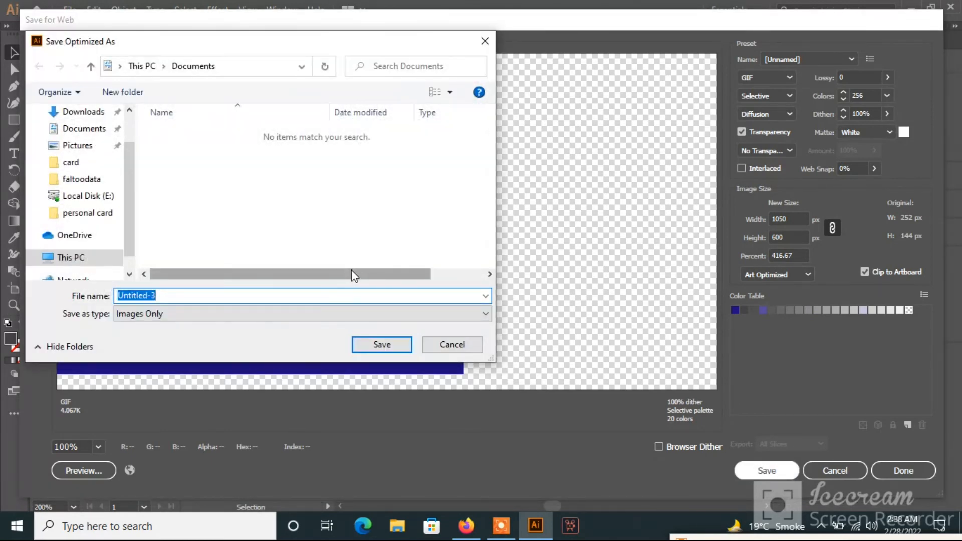
pyautogui.click(130, 113)
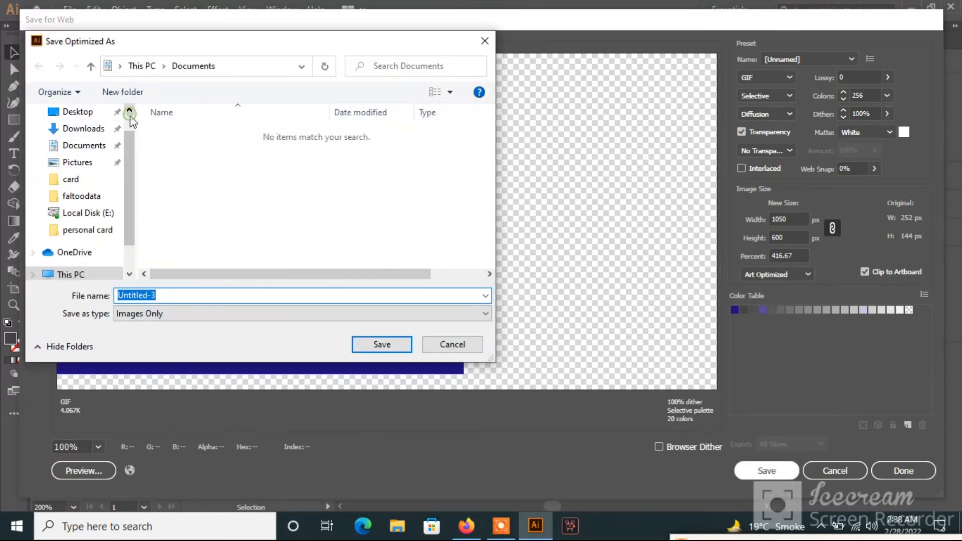
pyautogui.click(78, 112)
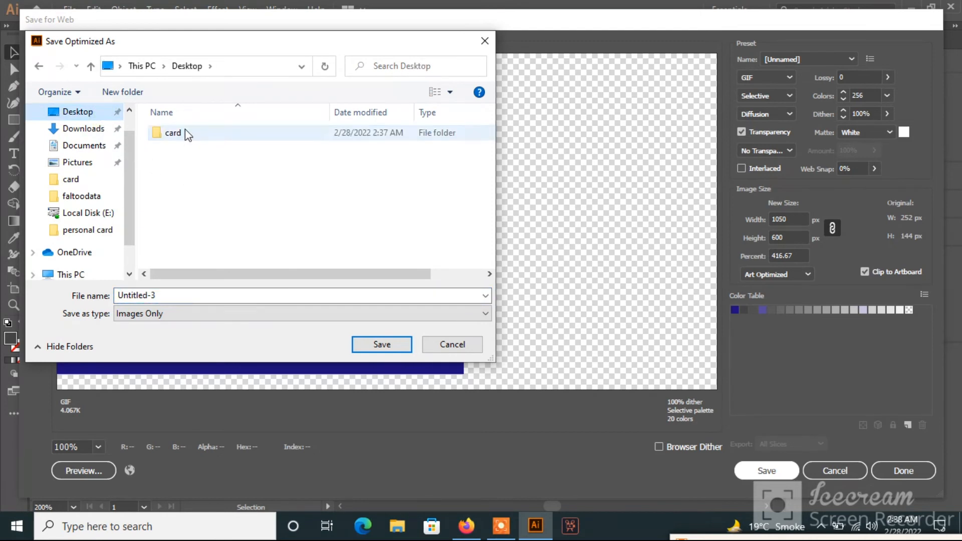
pyautogui.doubleClick(185, 131)
pyautogui.doubleClick(166, 295)
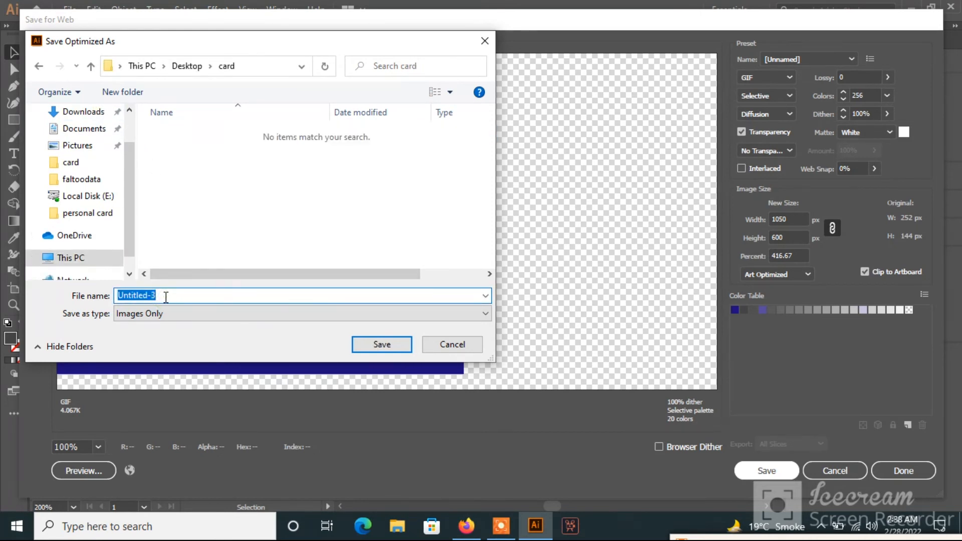
pyautogui.write('front')
pyautogui.click(369, 344)
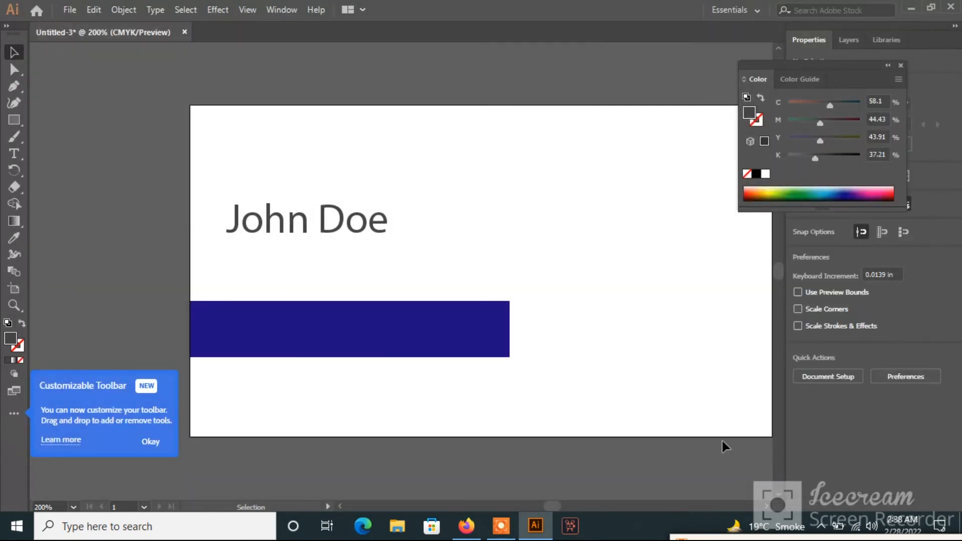
# Open the exported front image from the desktop's card folder, inspect its crop and sharpness, and close the image and folder.
pyautogui.press('super+d')
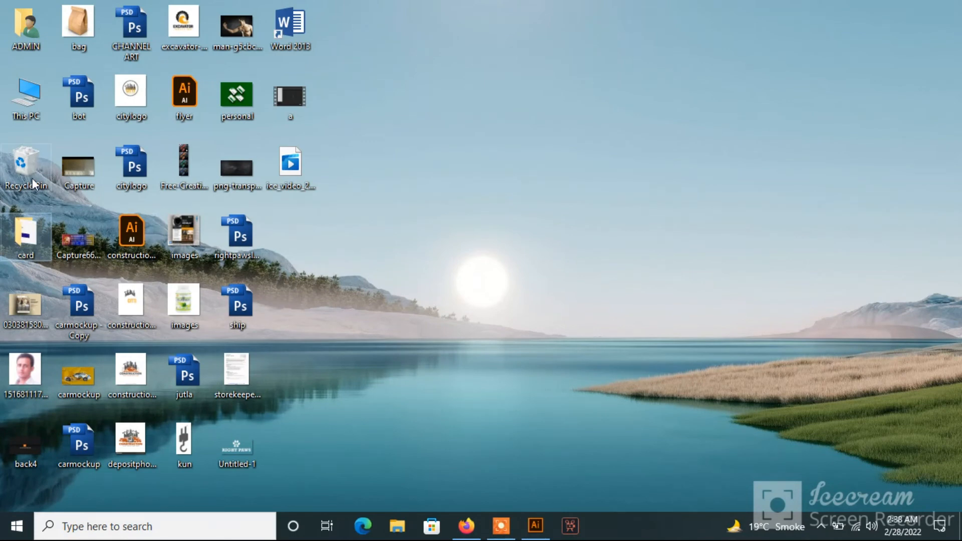
pyautogui.doubleClick(29, 228)
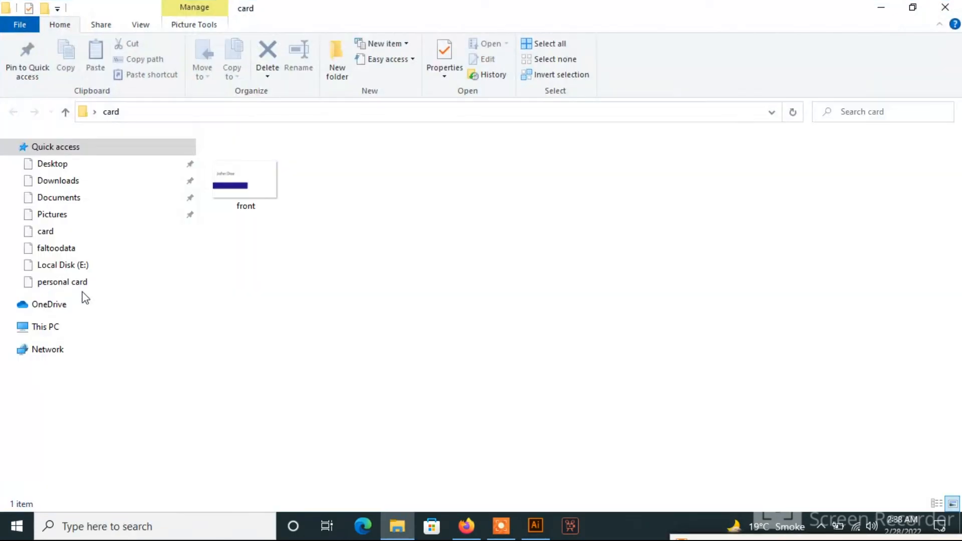
pyautogui.doubleClick(258, 201)
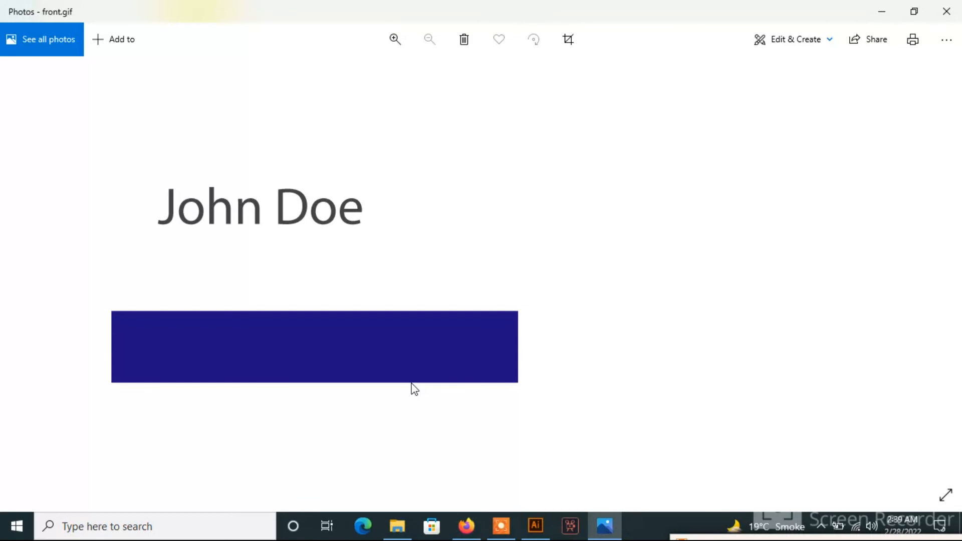
pyautogui.click(946, 11)
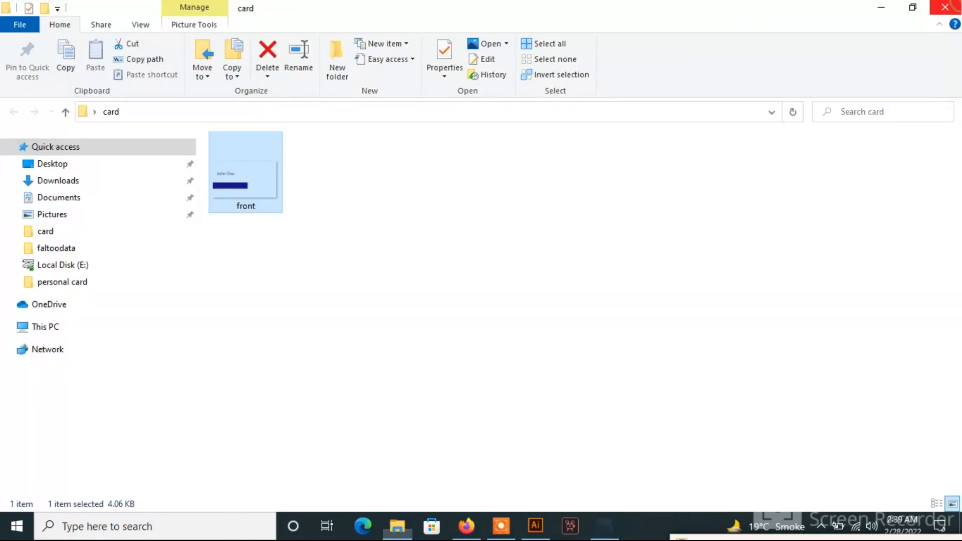
pyautogui.click(957, 9)
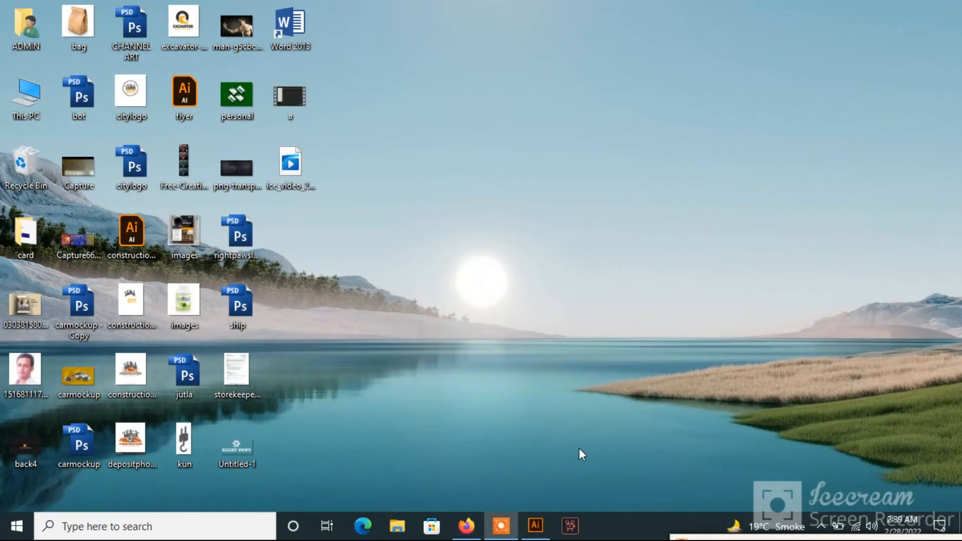